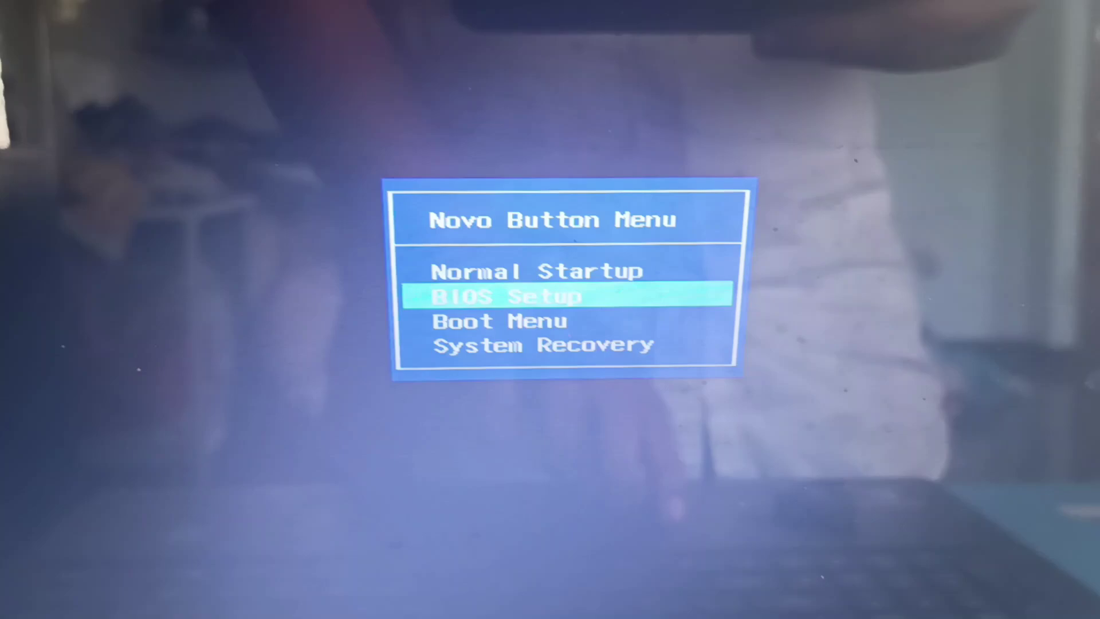
# Move the Novo Button Menu highlight from BIOS Setup down to Boot Menu.
pyautogui.press('Down')
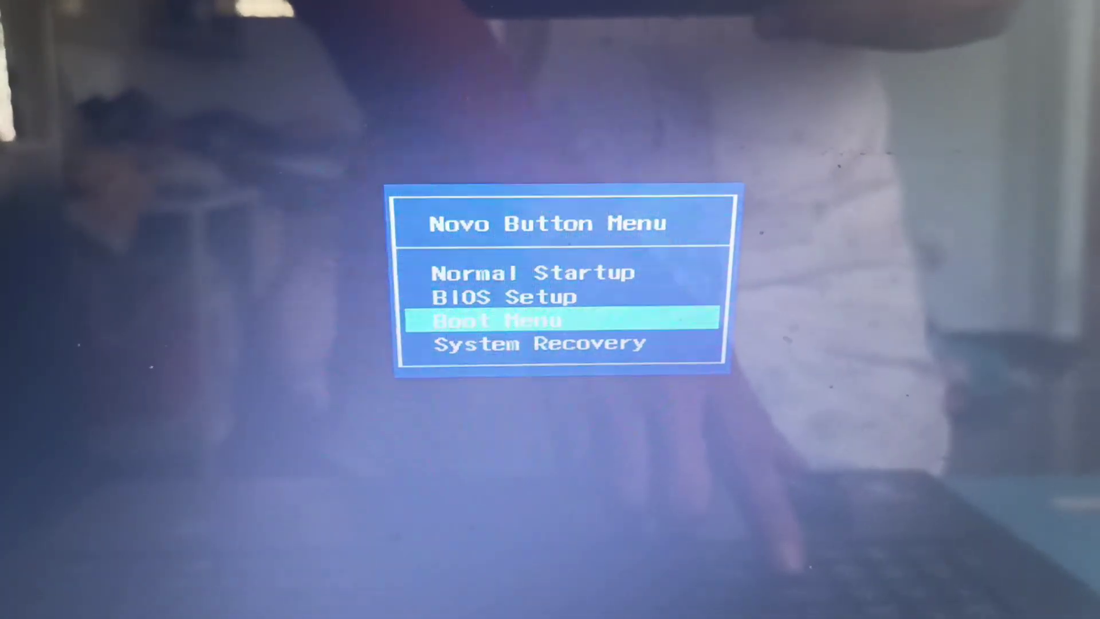